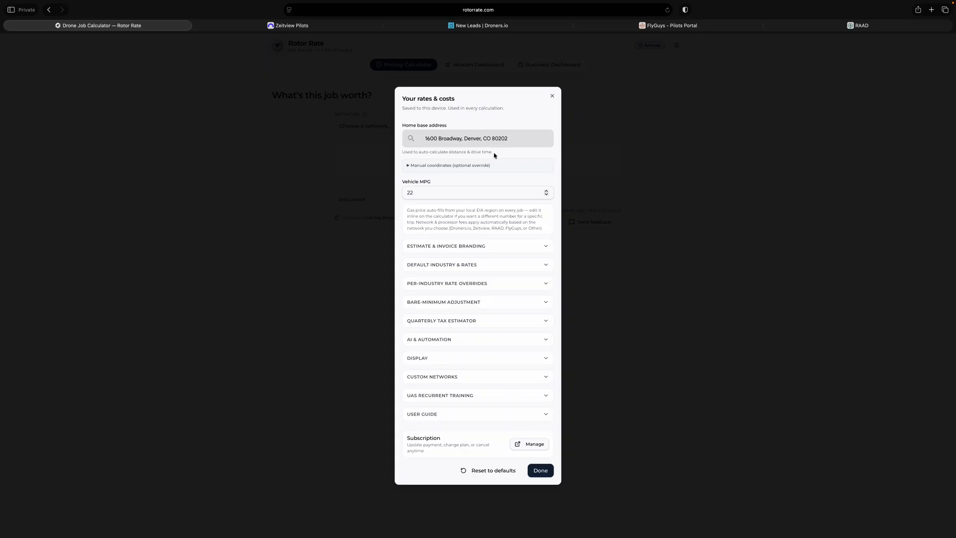
- Examine the manual home coordinates override and the estimate and invoice branding fields, and collapse both sections
left_click(462, 168)
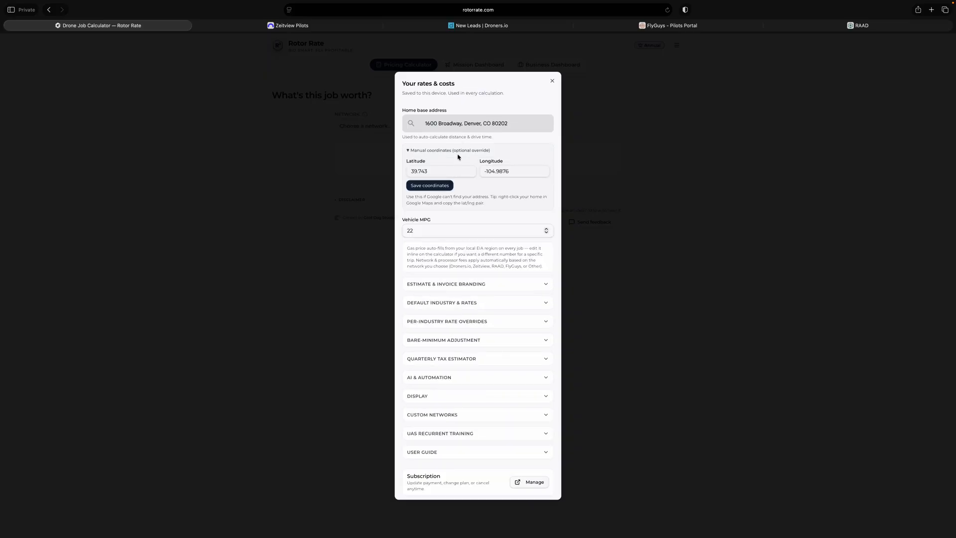
left_click(459, 151)
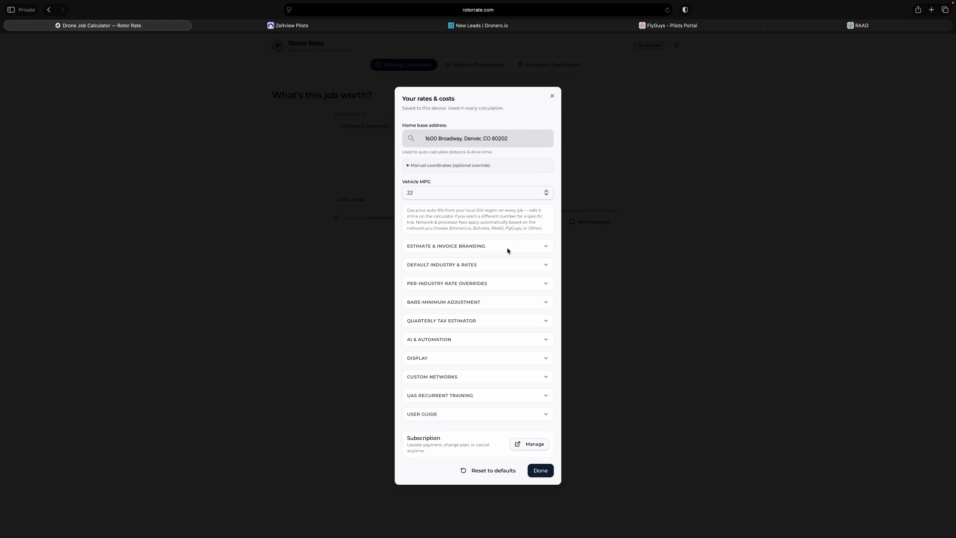
left_click(459, 247)
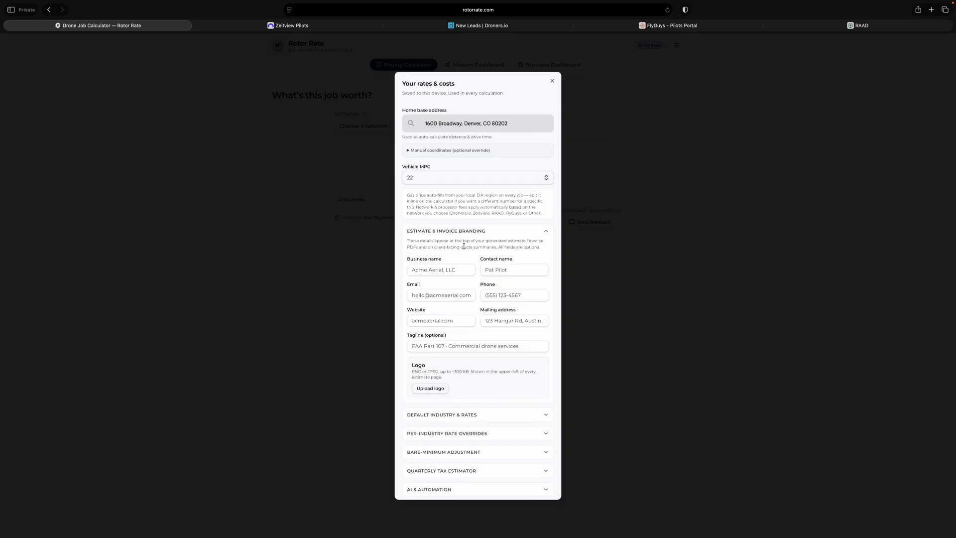
scroll(478, 298, "down", 3)
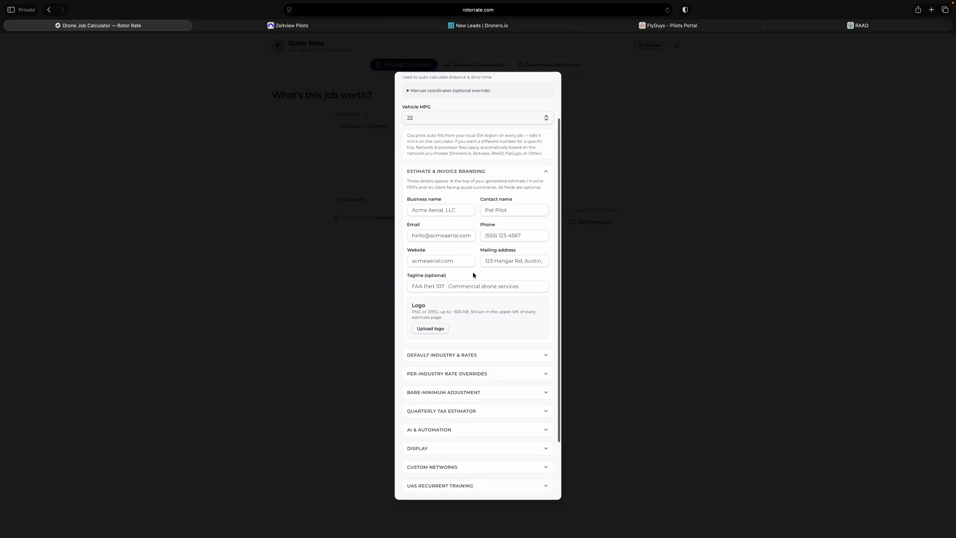
left_click(547, 172)
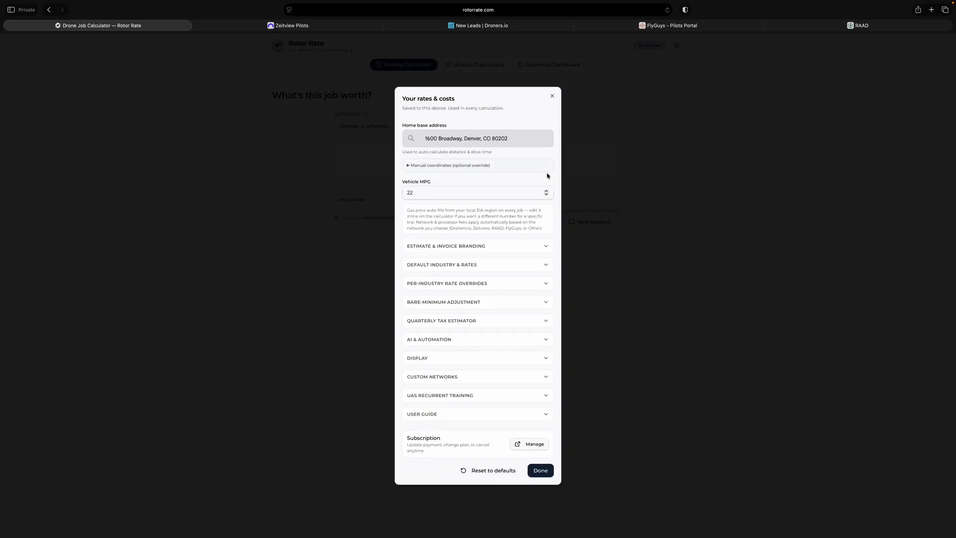
- Select Residential Real Estate as the default industry in the default industry and rates settings
left_click(465, 266)
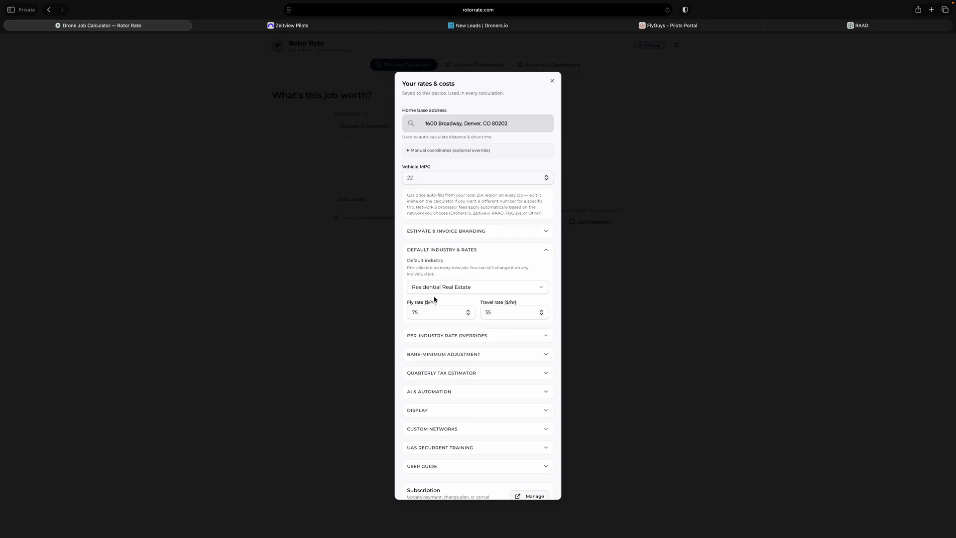
left_click(477, 288)
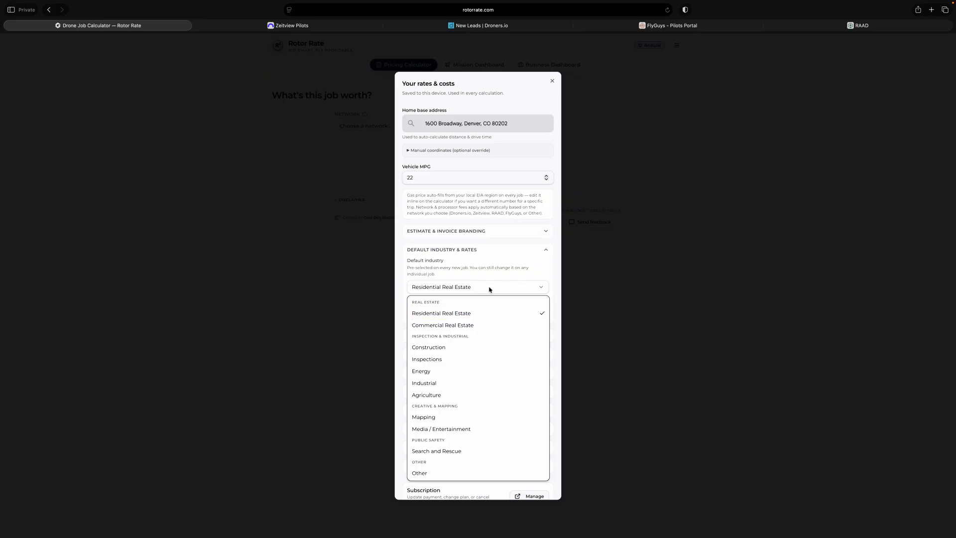
left_click(460, 314)
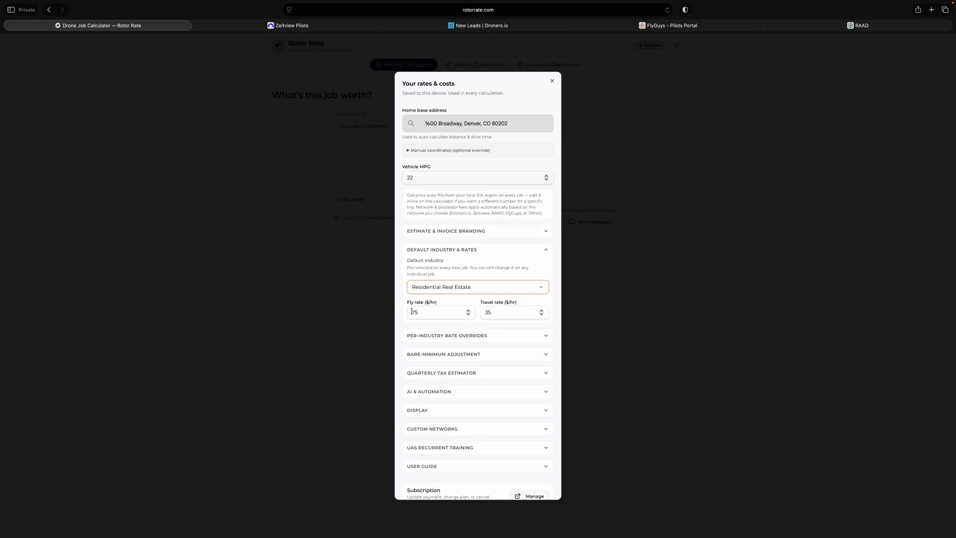
- Reset the Commercial Real Estate rate override to default and reapply the suggested rates of $125/hr fly and $50/hr travel
left_click(475, 336)
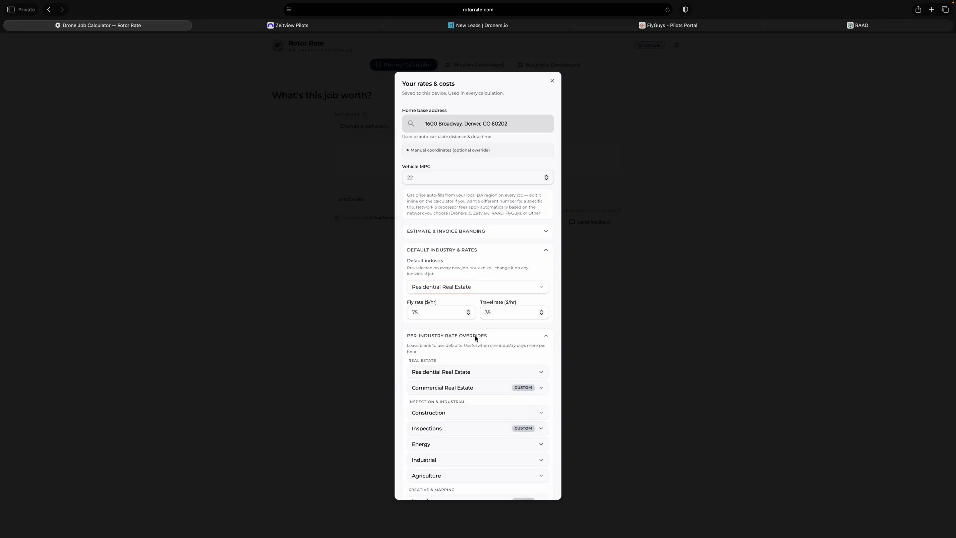
scroll(510, 345, "down", 5)
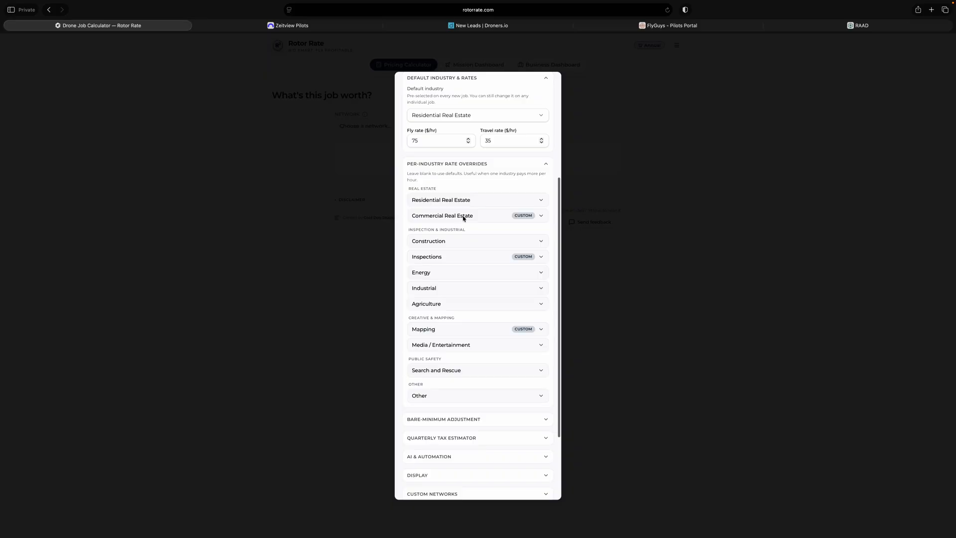
left_click(490, 218)
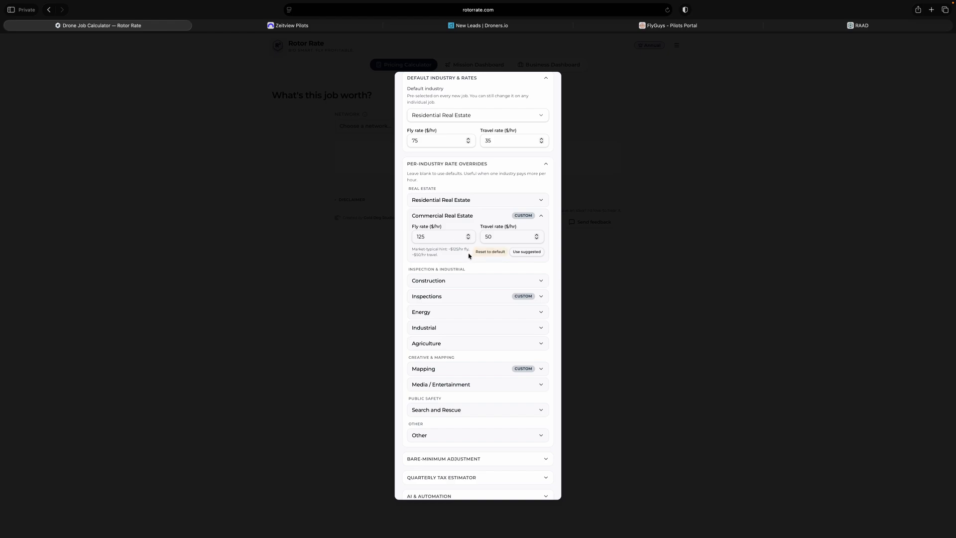
left_click(489, 252)
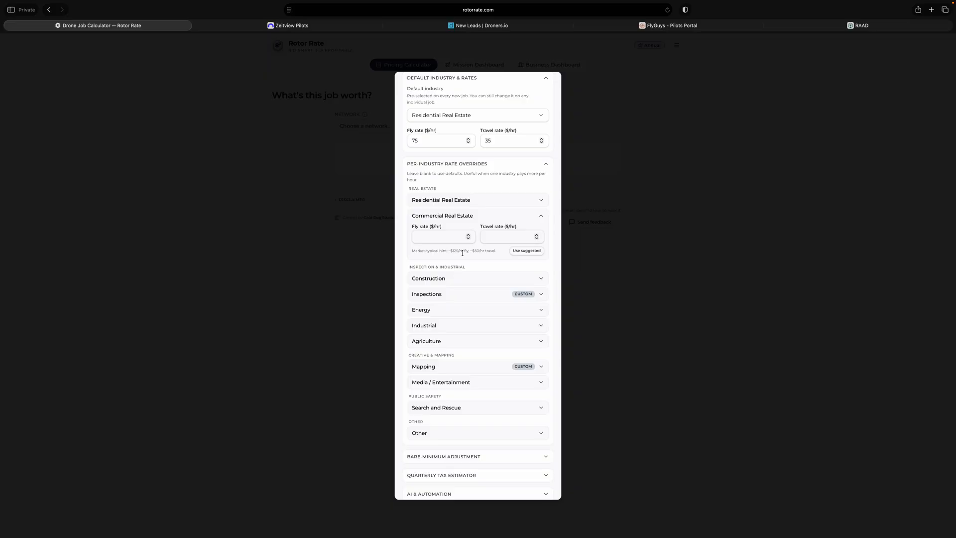
left_click(535, 253)
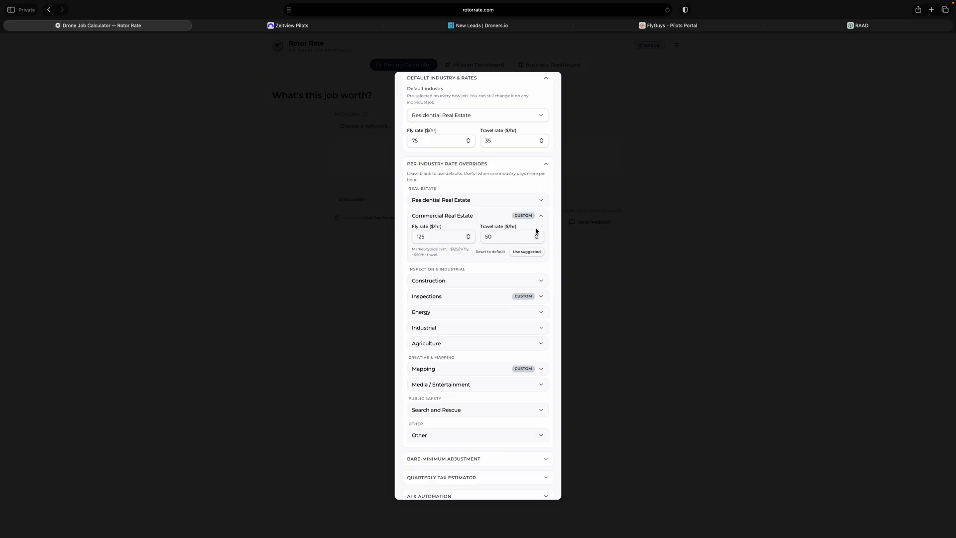
left_click(541, 216)
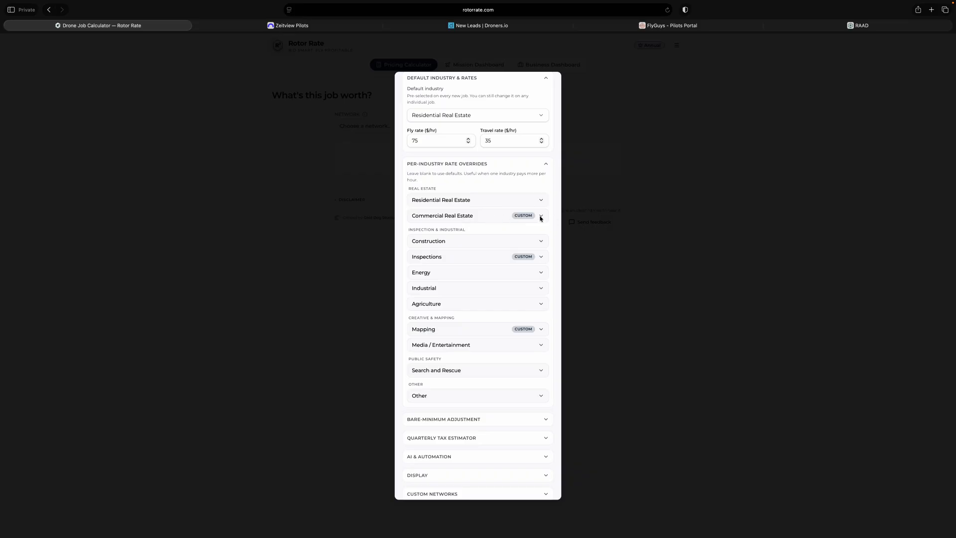
- Review the per-industry rate overrides, including the Construction rate fields, and collapse the open industry and rate sections
scroll(448, 113, "up", 5)
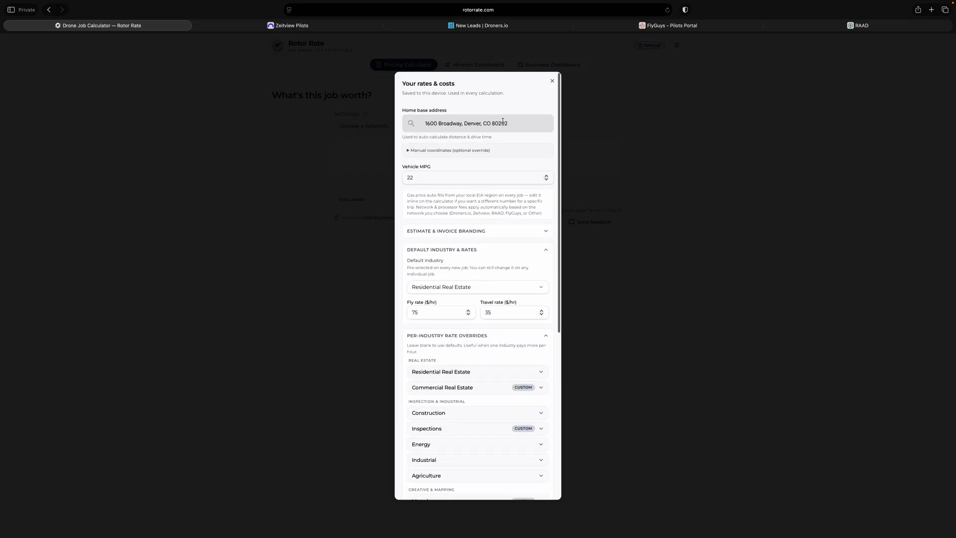
scroll(516, 273, "down", 5)
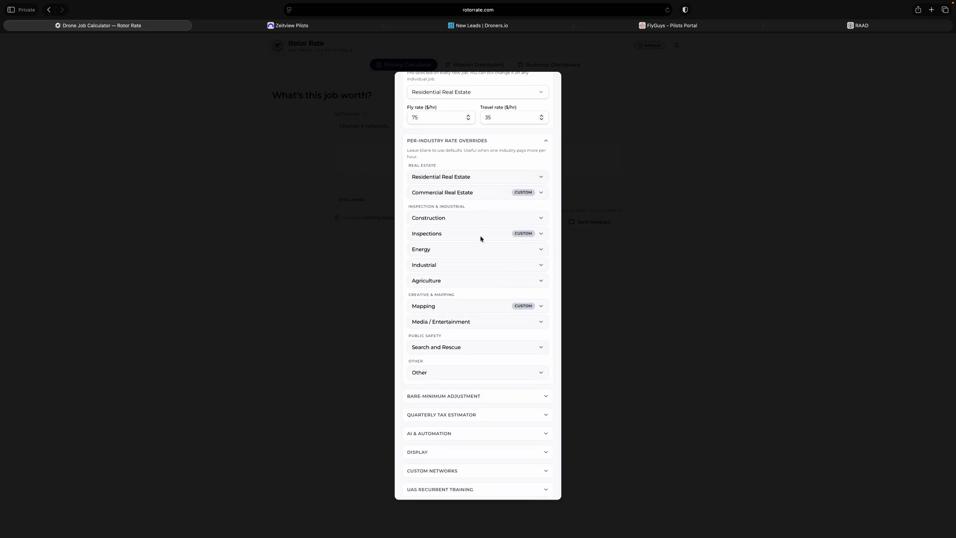
scroll(480, 239, "down", 1)
scroll(480, 239, "down", 1)
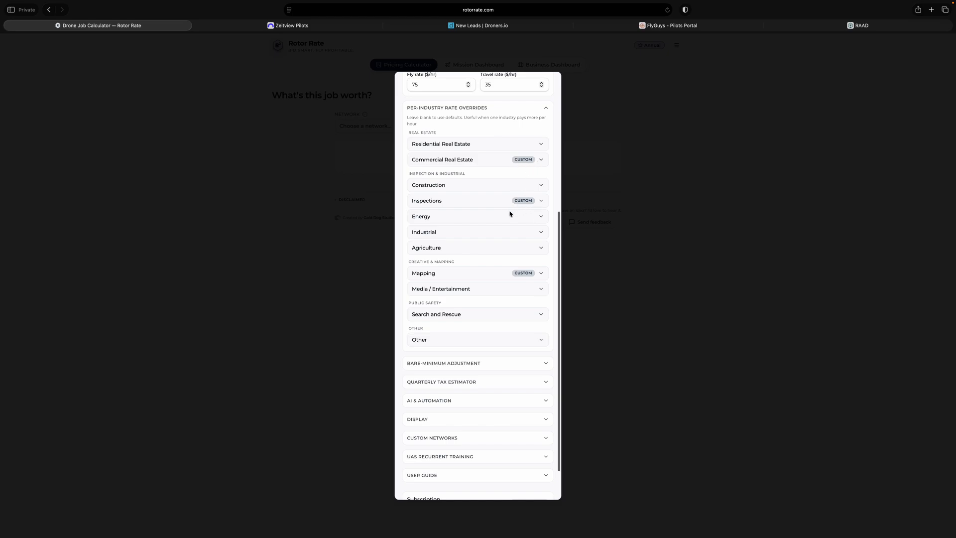
scroll(473, 262, "up", 5)
scroll(474, 264, "down", 2)
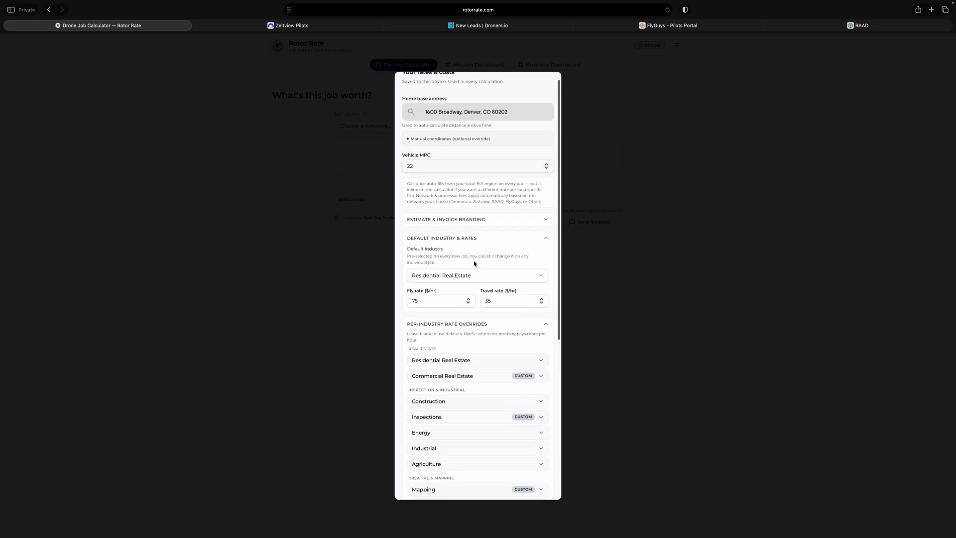
scroll(474, 263, "down", 2)
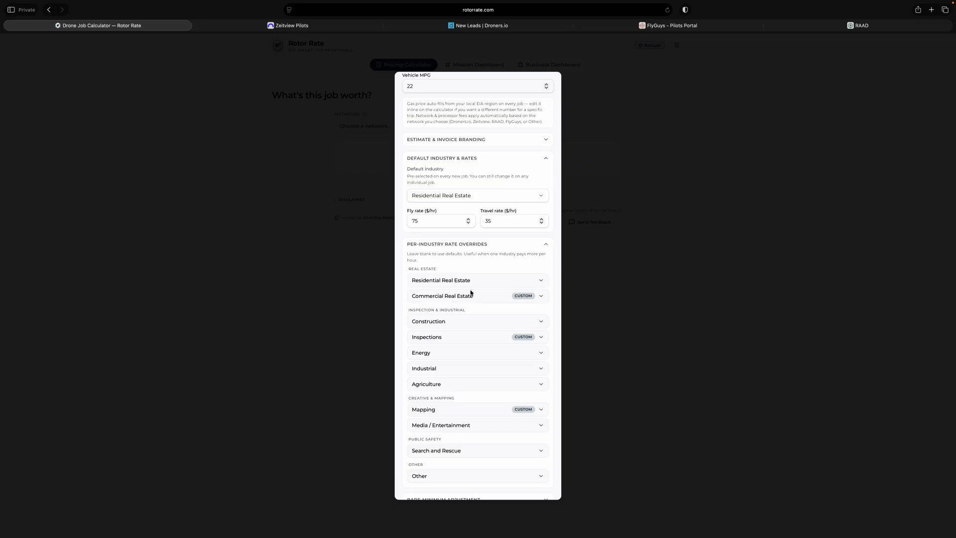
left_click(459, 322)
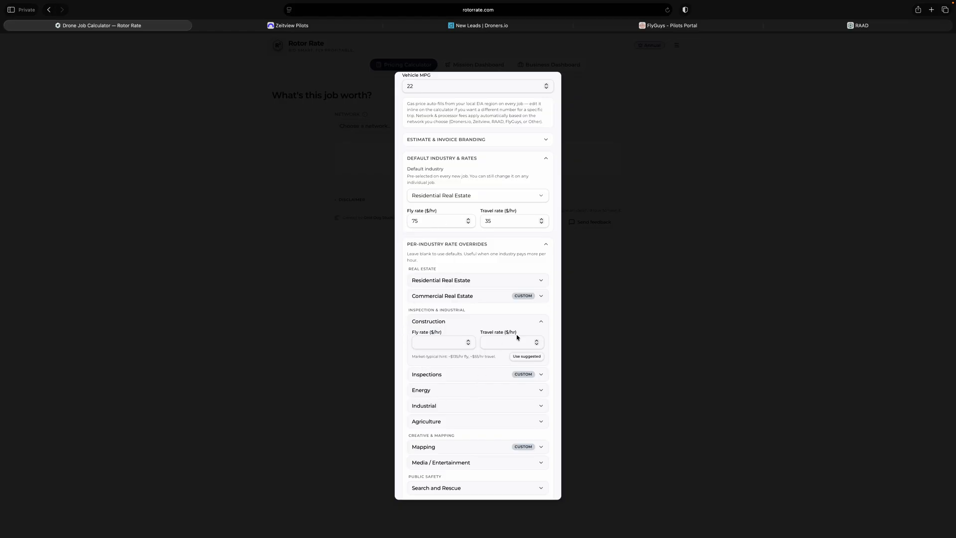
left_click(541, 322)
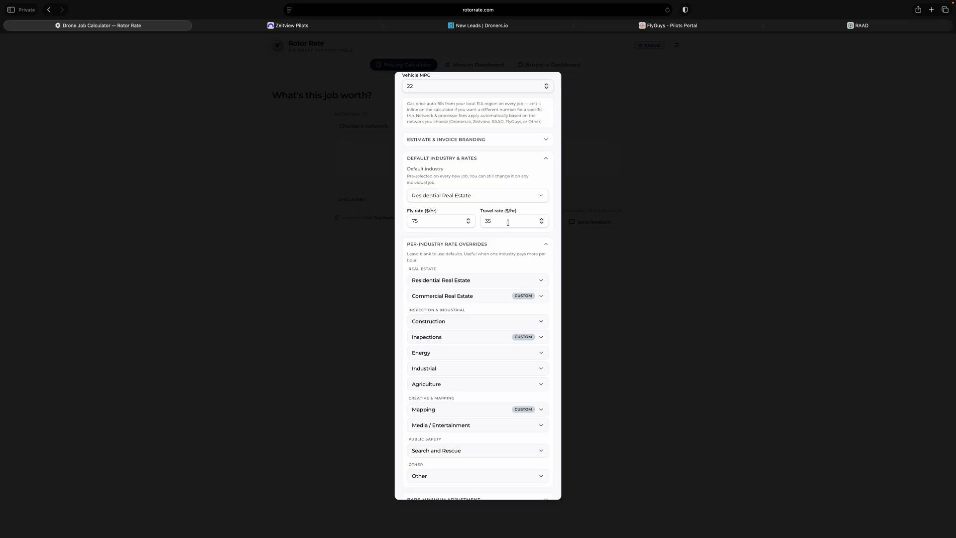
left_click(546, 158)
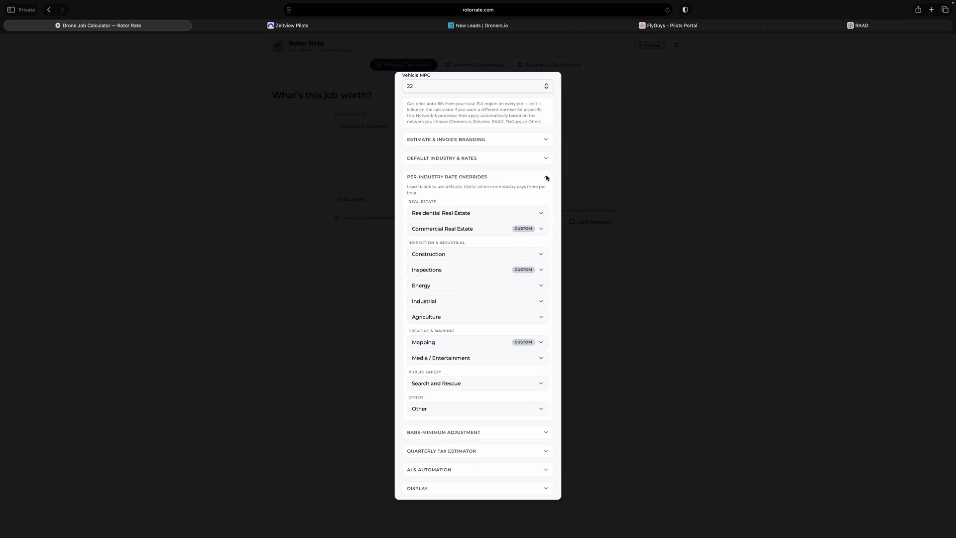
left_click(548, 178)
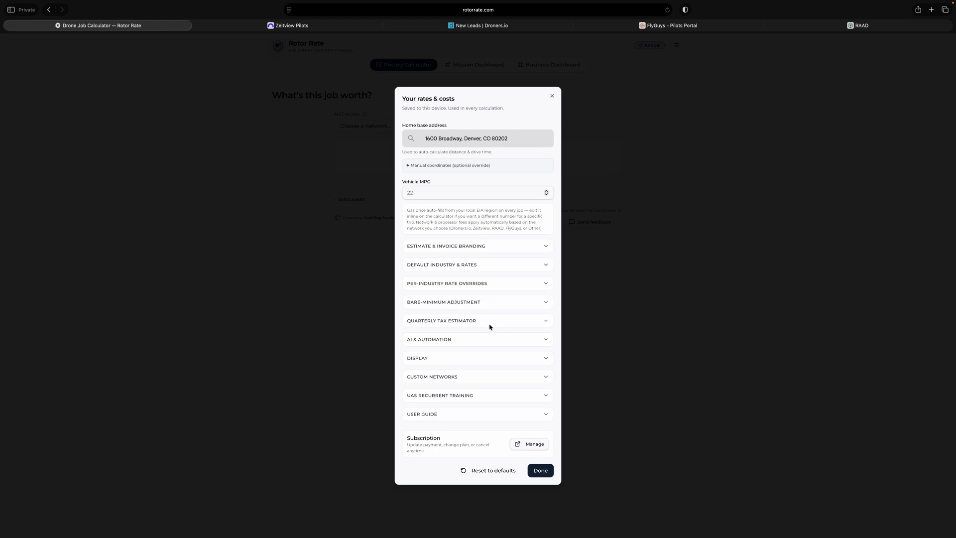
- Switch the quarterly tax widget off and back on in the tax estimator settings, and collapse the section
left_click(447, 322)
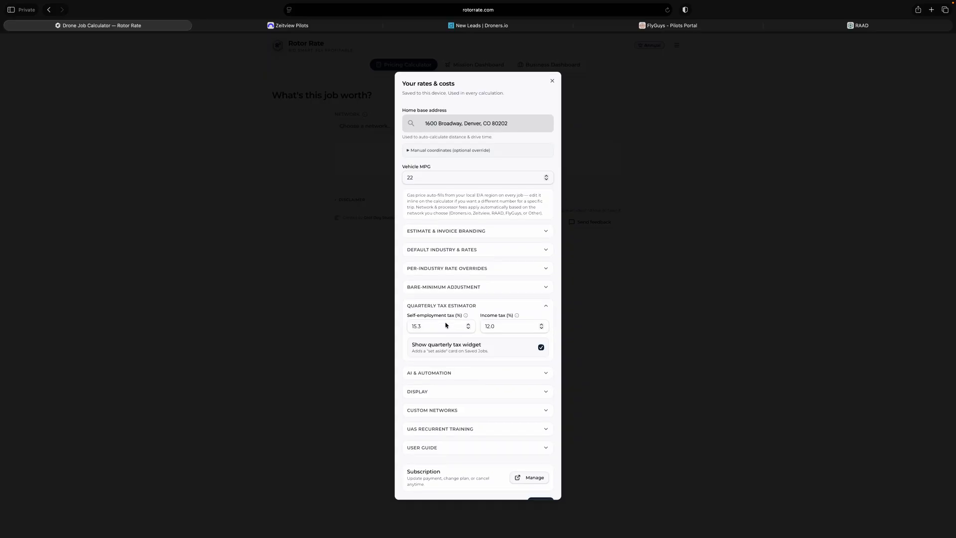
left_click(541, 348)
left_click(541, 348)
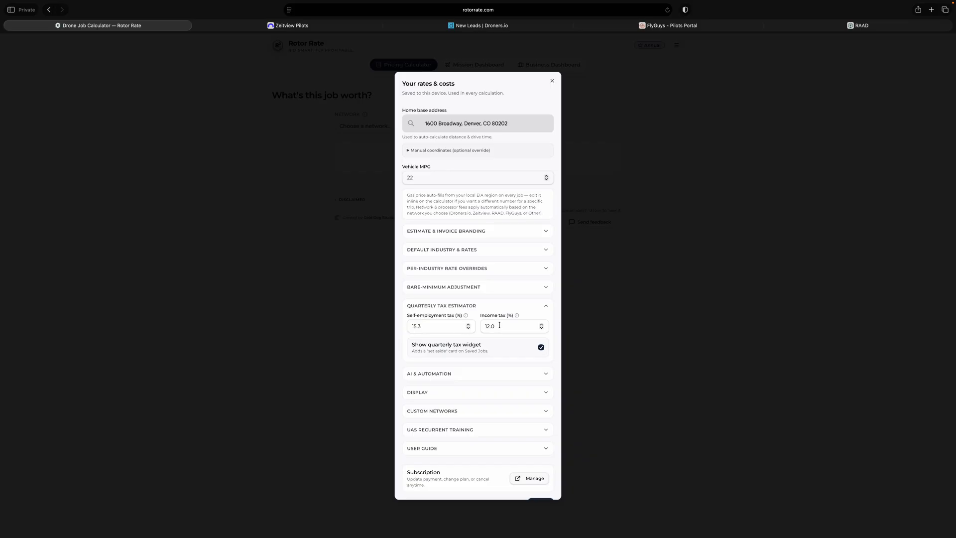
left_click(546, 307)
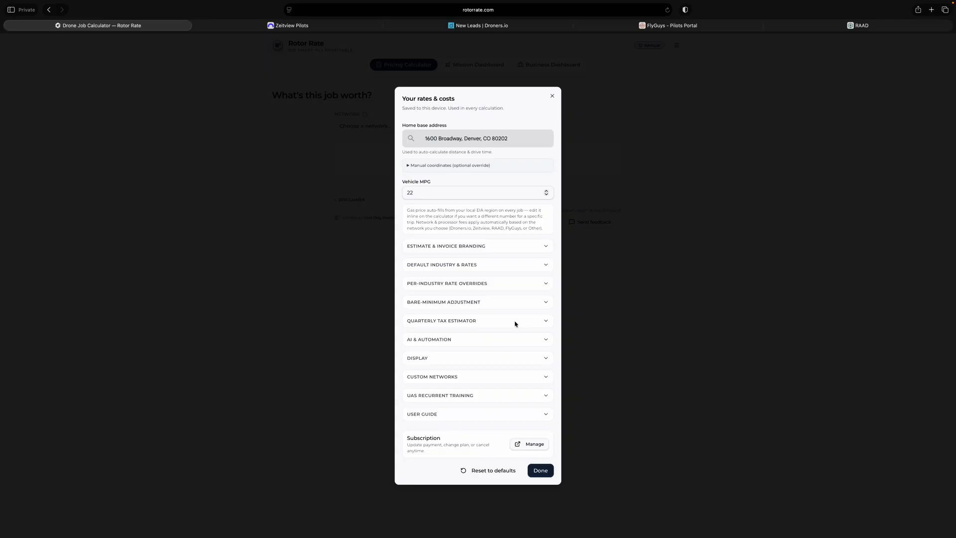
- Switch AI bid recommendation and auto-download calendar invite off and back on in the AI and automation settings, and collapse the section
left_click(473, 342)
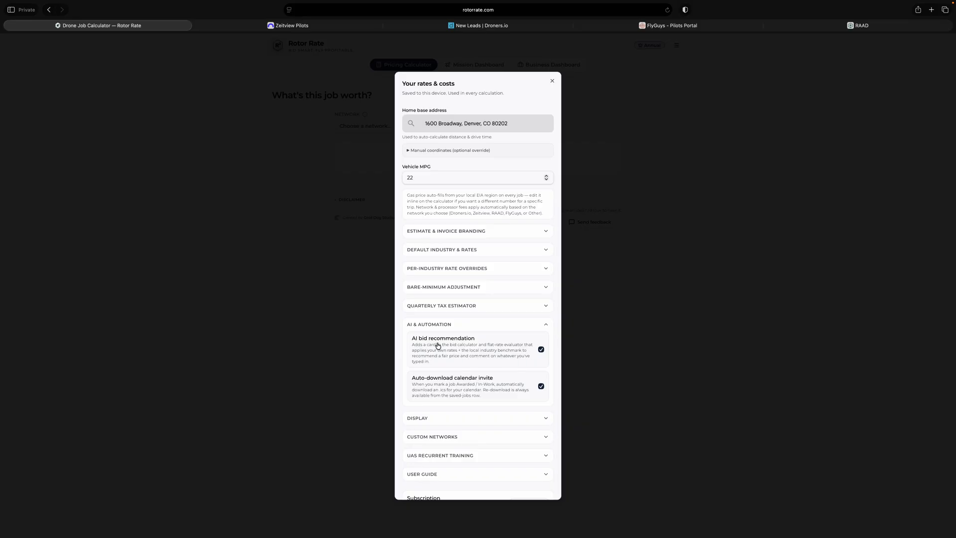
left_click(541, 351)
left_click(542, 351)
left_click(541, 350)
left_click(541, 350)
scroll(472, 388, "down", 2)
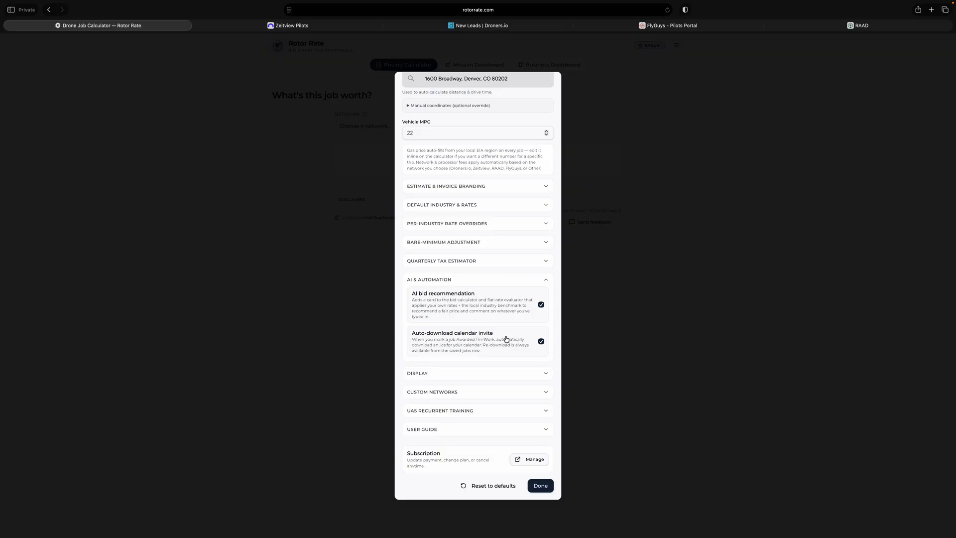
left_click(540, 343)
left_click(541, 343)
left_click(547, 280)
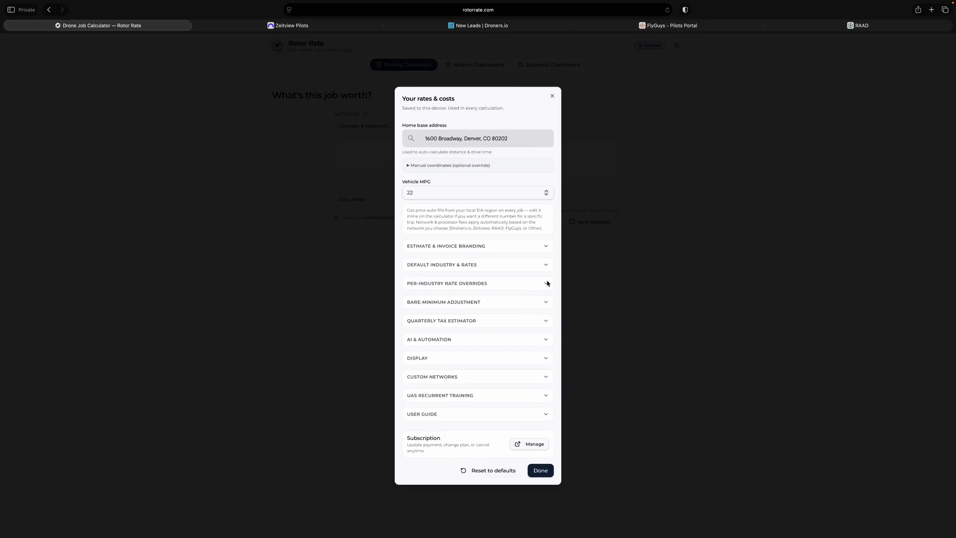
- Try the Dark and System appearances and the 12-hour time format in the display settings, and restore Light and 24-hour
left_click(515, 358)
scroll(508, 230, "down", 5)
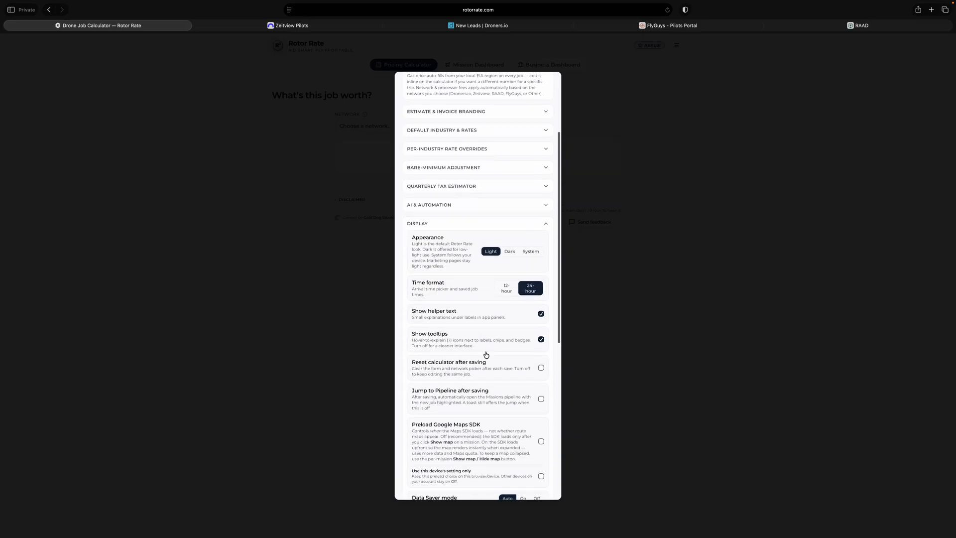
left_click(510, 252)
left_click(531, 251)
left_click(490, 250)
left_click(506, 292)
left_click(531, 292)
- Review the remaining display settings, from helper text and tooltips to mission linking suggestions, and collapse the section
scroll(502, 355, "down", 4)
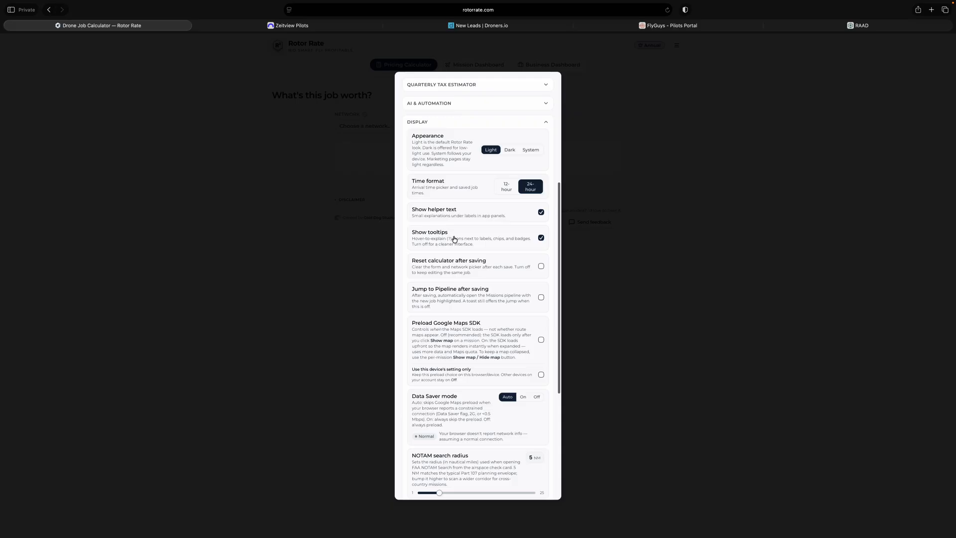
scroll(473, 324, "down", 8)
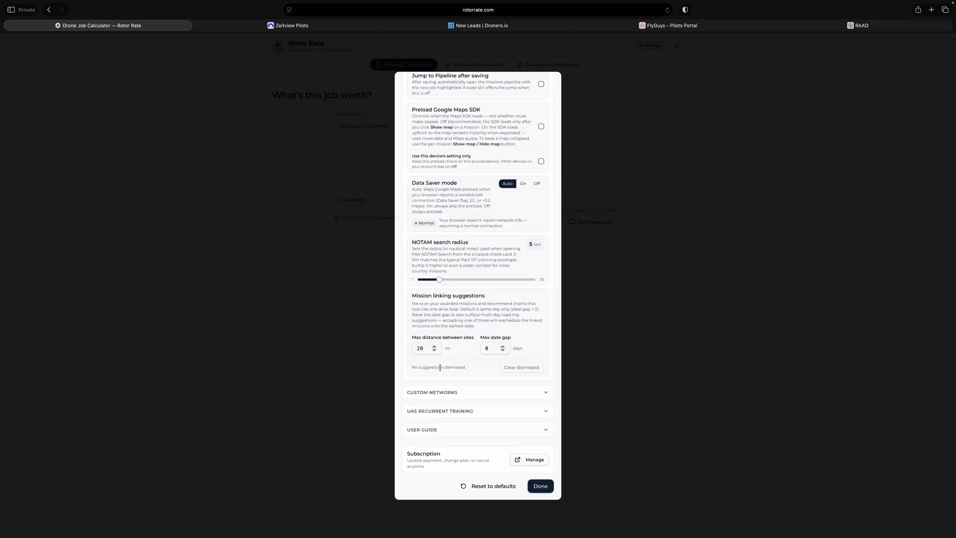
scroll(523, 335, "up", 8)
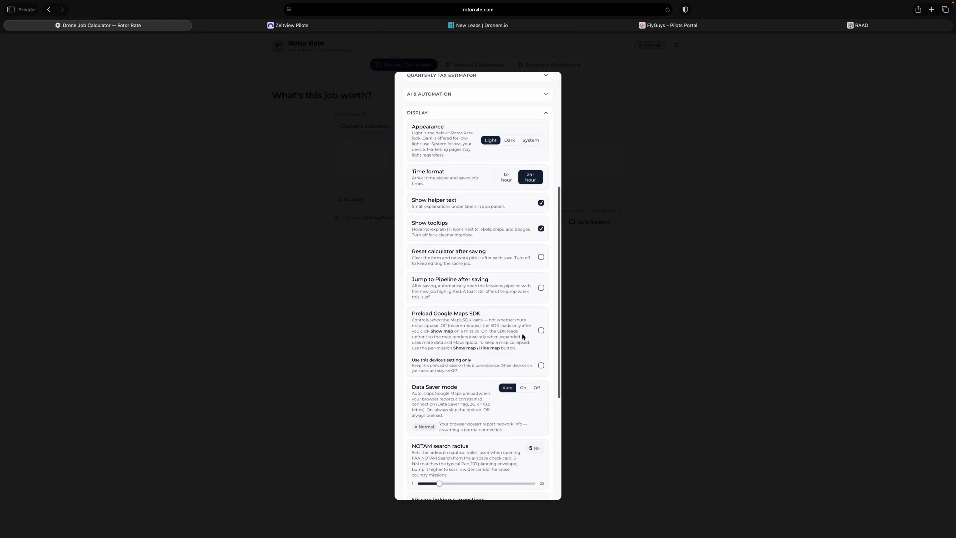
scroll(523, 336, "up", 5)
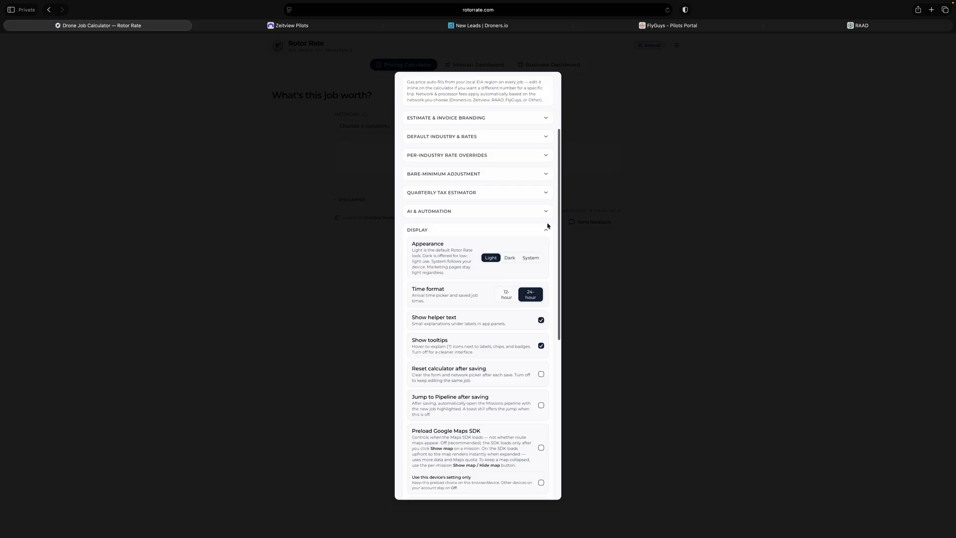
left_click(547, 230)
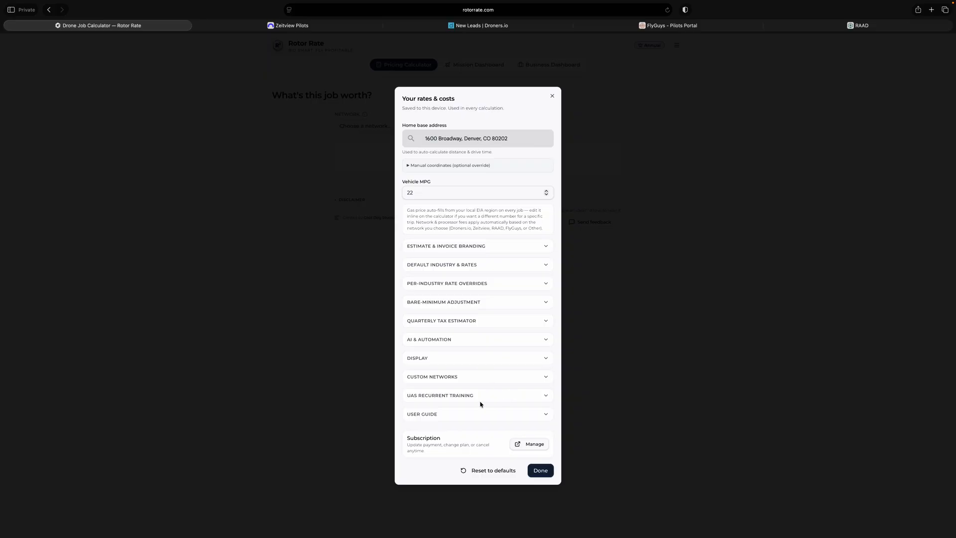
- Review the calculator mode, quick preset and fee preset choices for a custom network, cancel without saving, and collapse the custom networks section
left_click(446, 377)
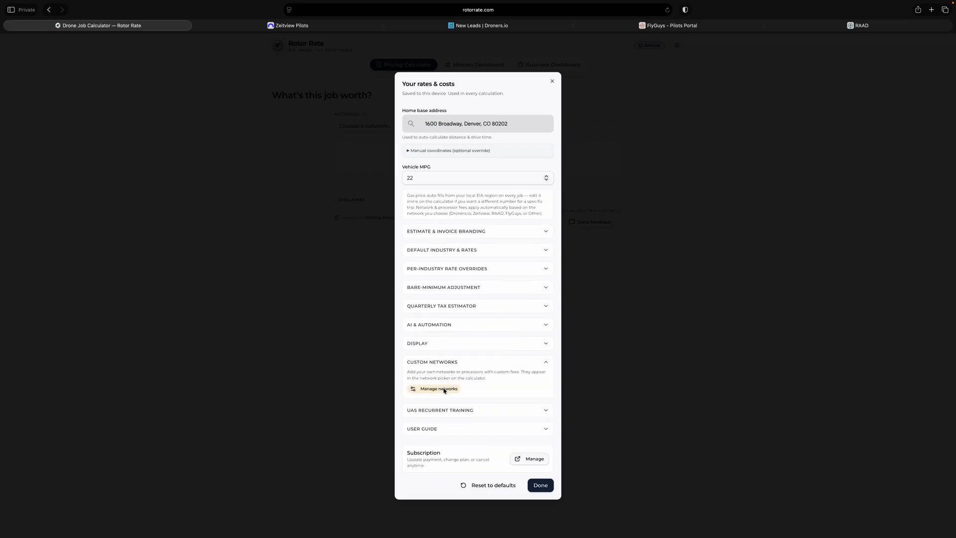
left_click(442, 388)
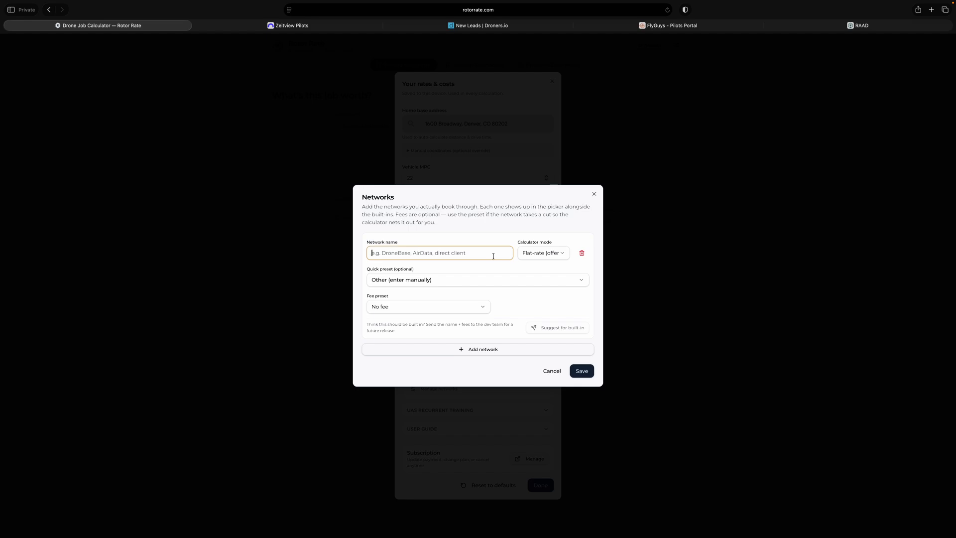
left_click(562, 253)
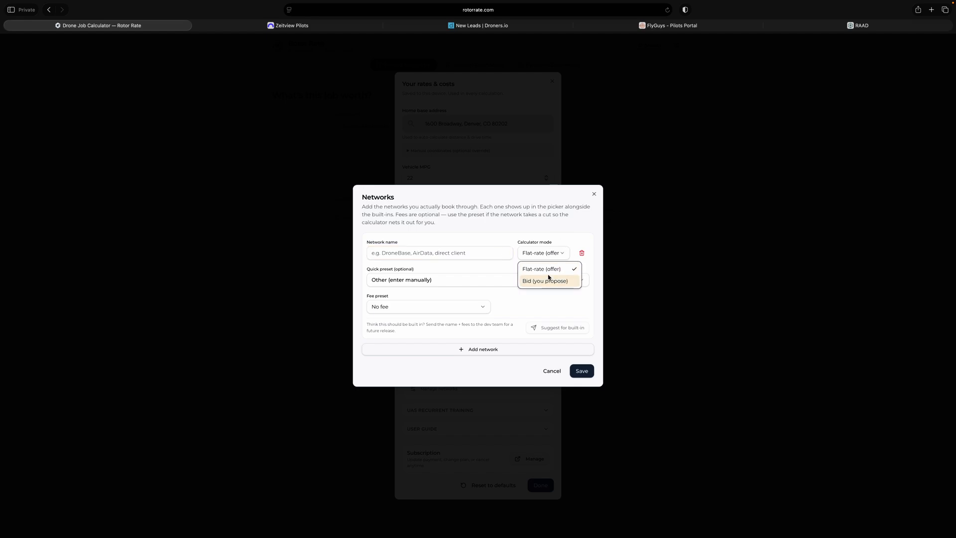
left_click(471, 278)
left_click(466, 280)
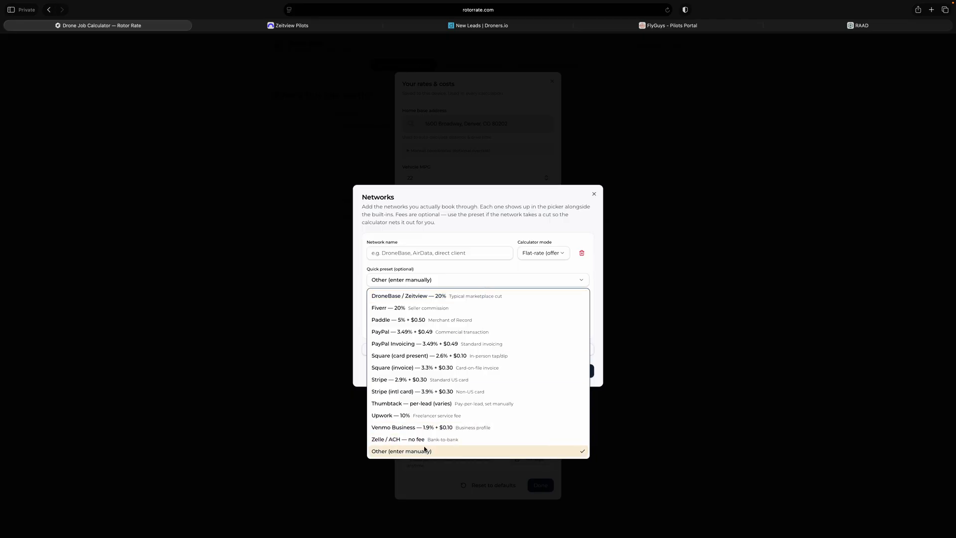
left_click(474, 267)
left_click(430, 309)
left_click(457, 297)
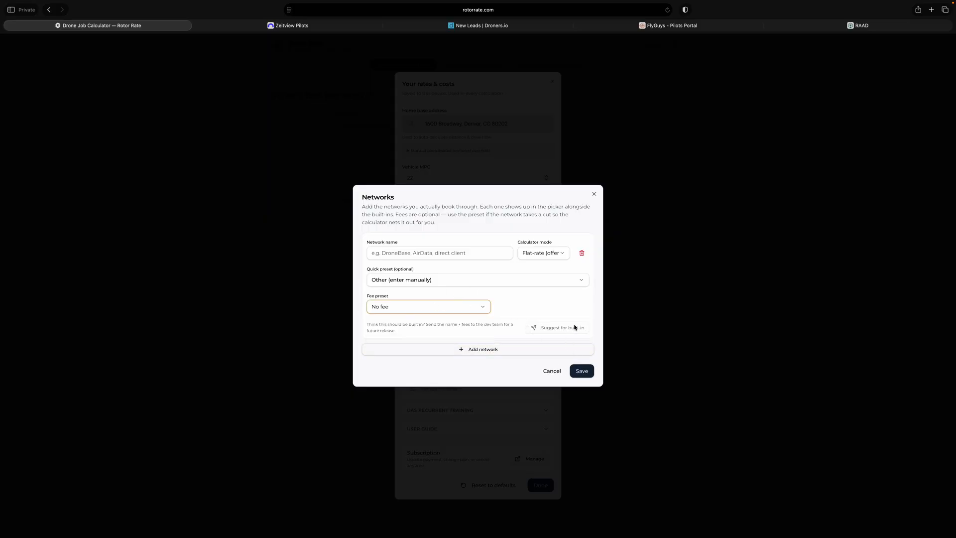
left_click(550, 372)
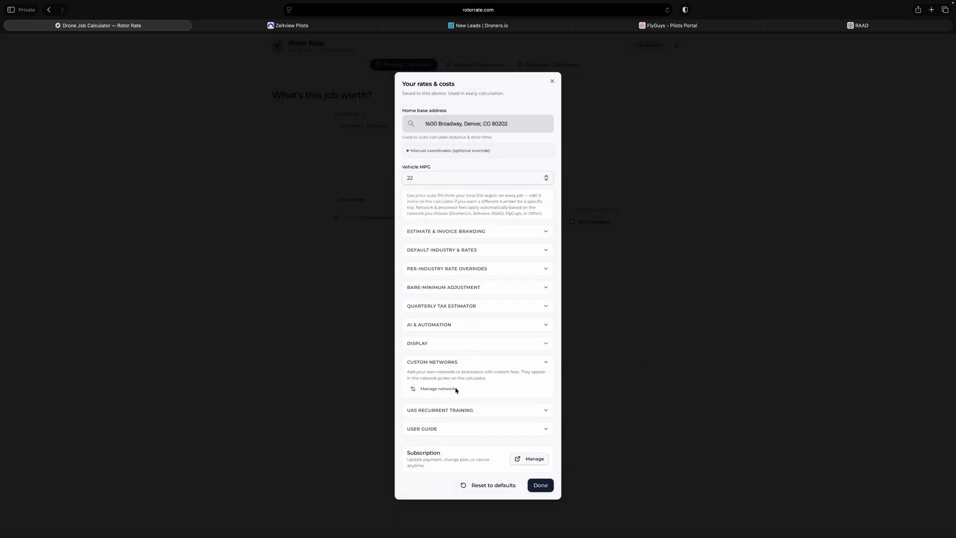
left_click(545, 362)
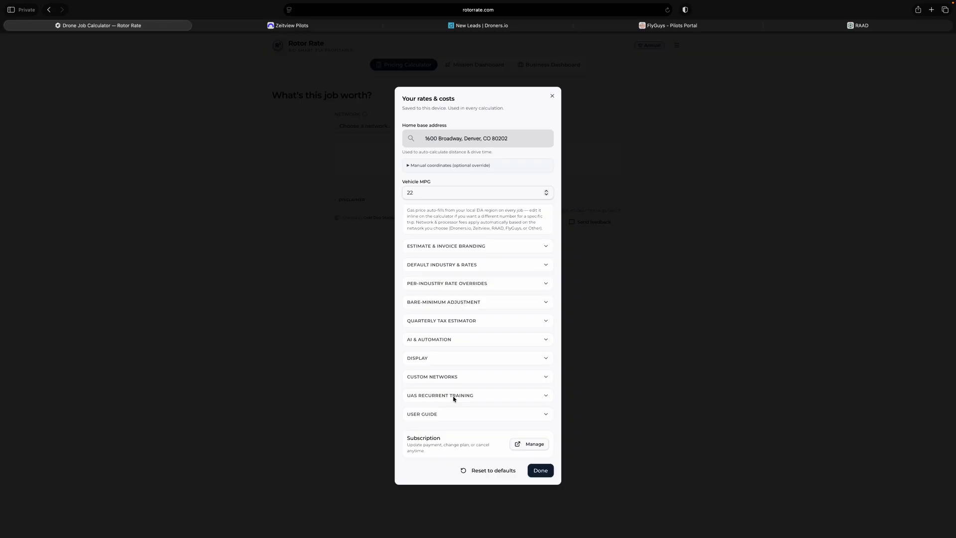
- Expand the UAS recurrent training settings, view the linked Part 107 (ALC-677) course page, and close that page
left_click(462, 395)
scroll(464, 386, "down", 2)
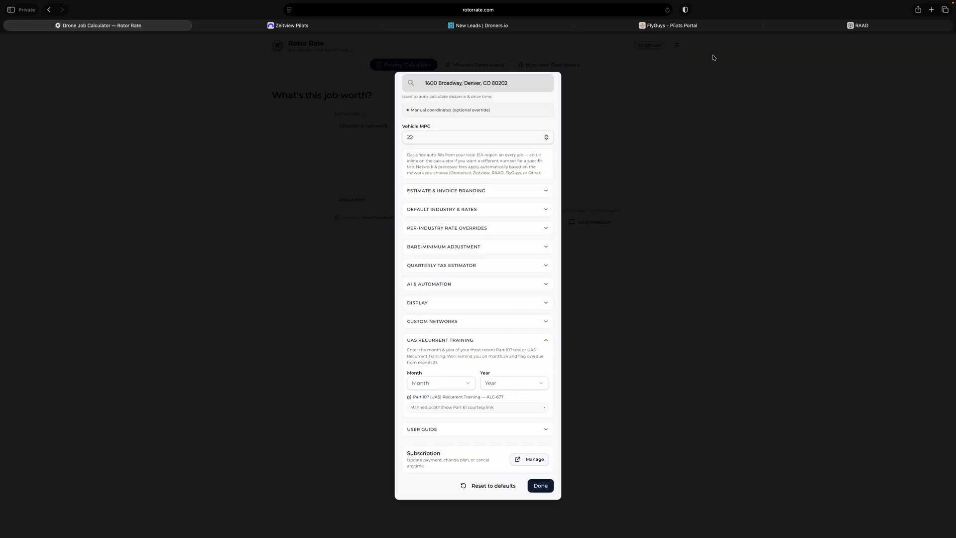
left_click(482, 398)
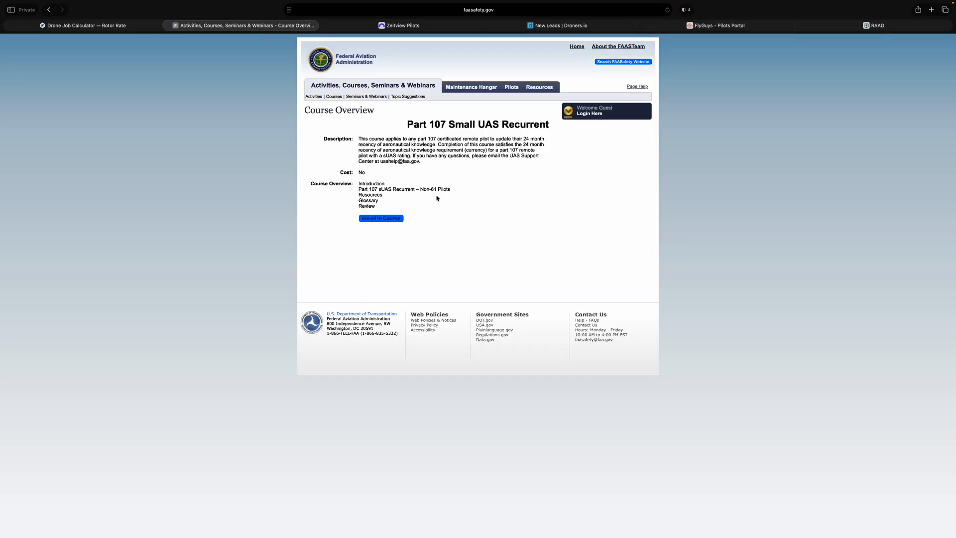
left_click(167, 25)
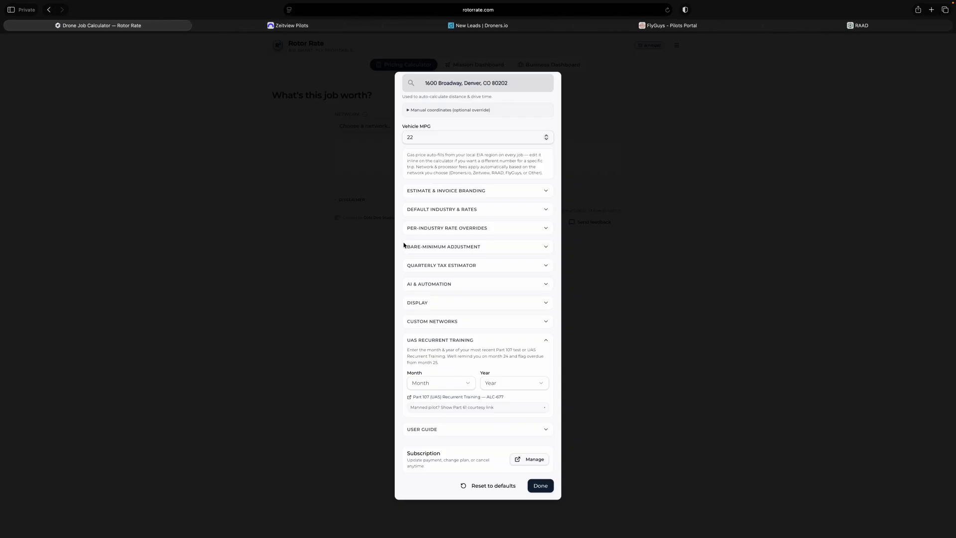
- Reveal the manned-pilot Part 61 courtesy link, view its course page, close it, and collapse the UAS recurrent training section
left_click(482, 406)
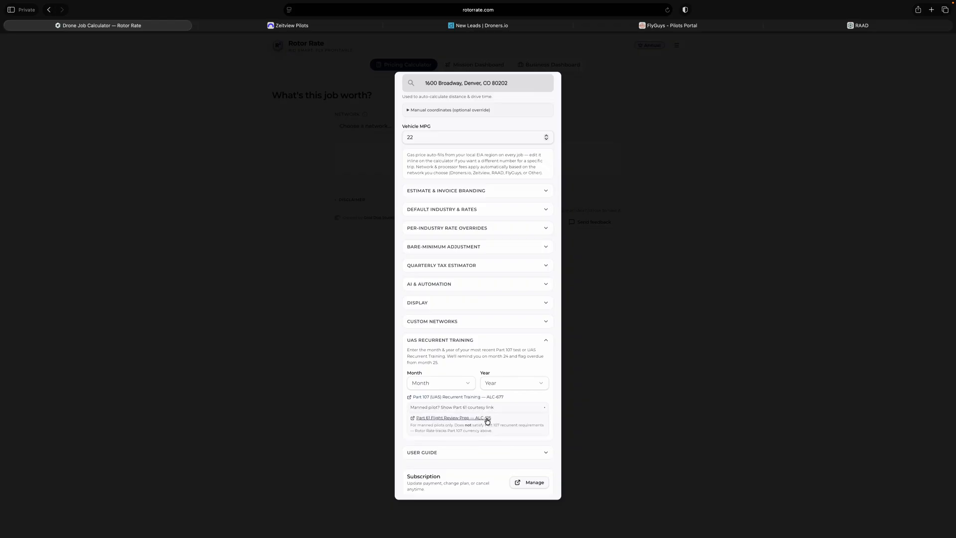
left_click(487, 421)
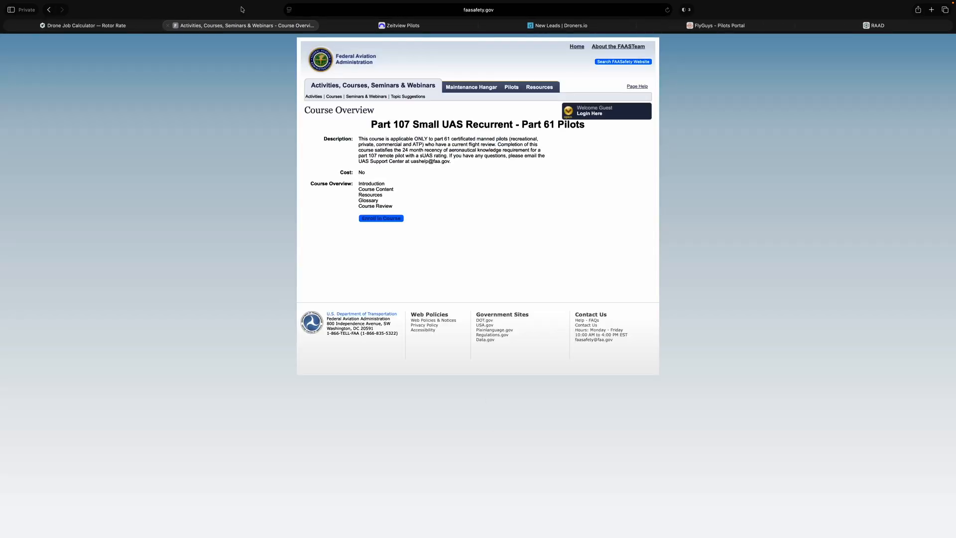
left_click(168, 26)
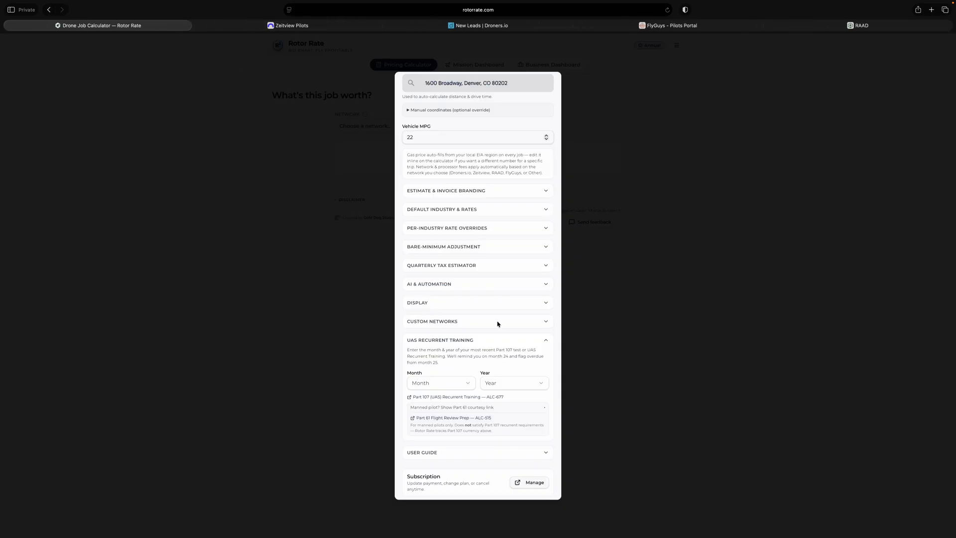
left_click(544, 340)
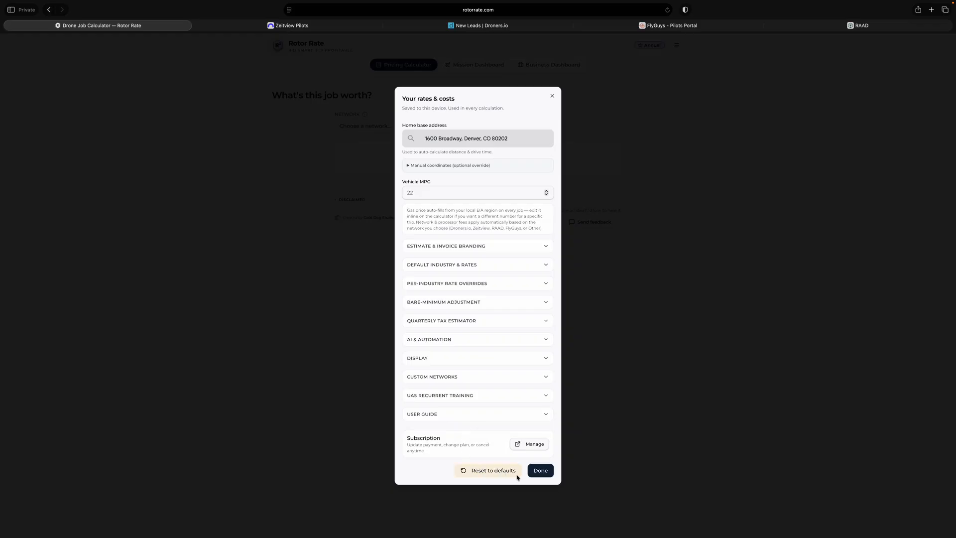
- Finish and close the rates and costs settings, reopen them from the pricing calculator page, and close them again
left_click(540, 471)
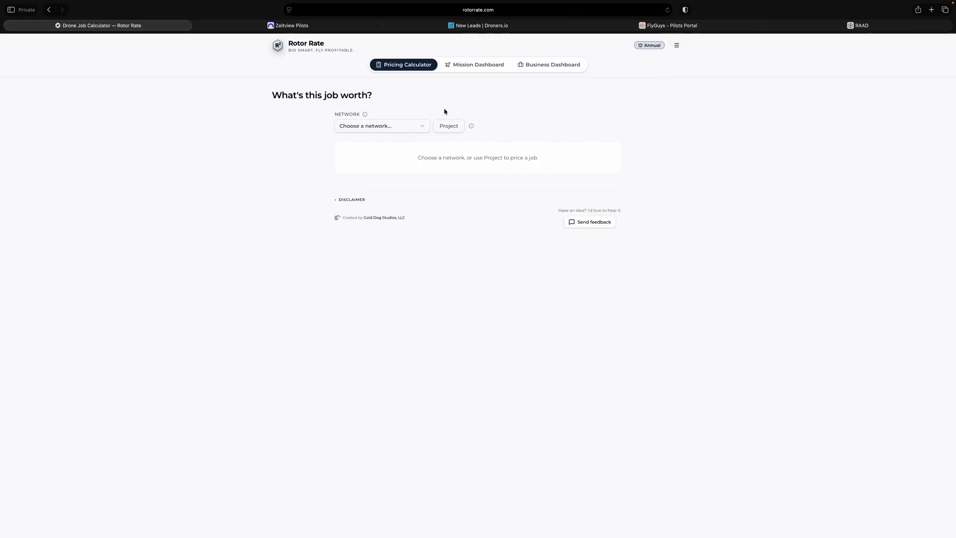
left_click(677, 47)
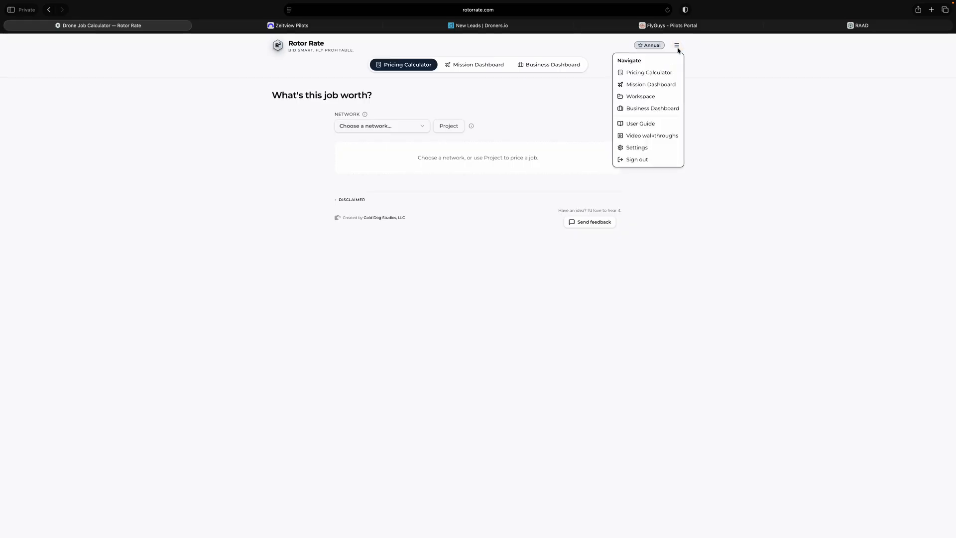
left_click(647, 147)
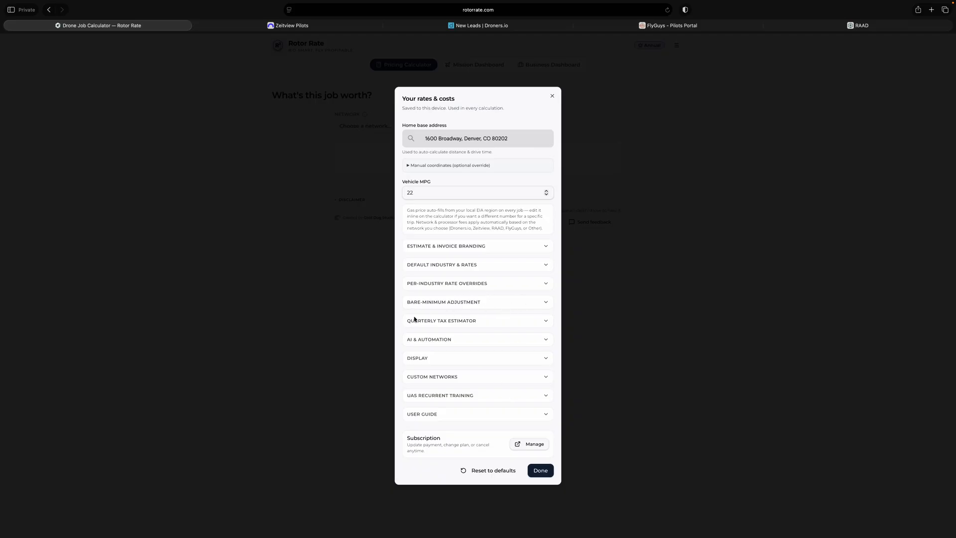
left_click(541, 470)
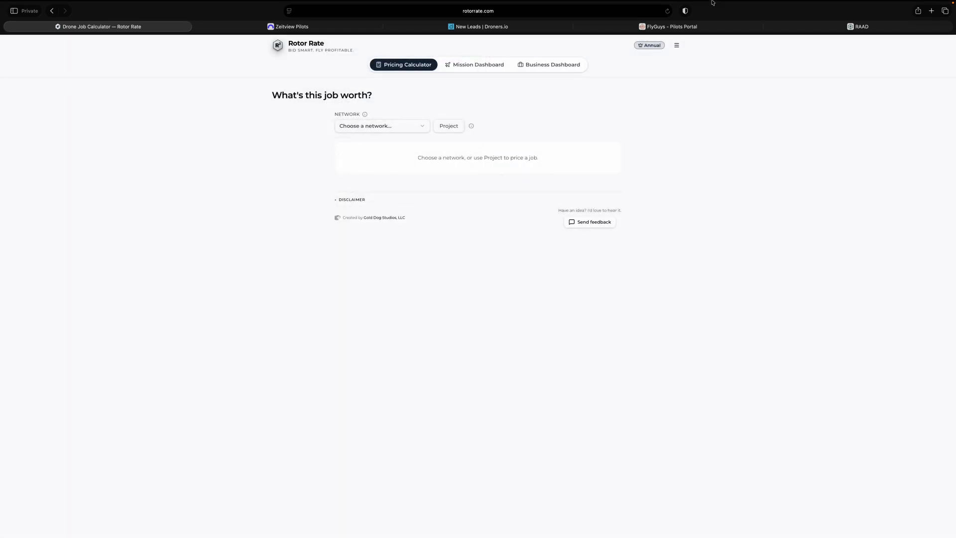
mouse_move(773, 4)
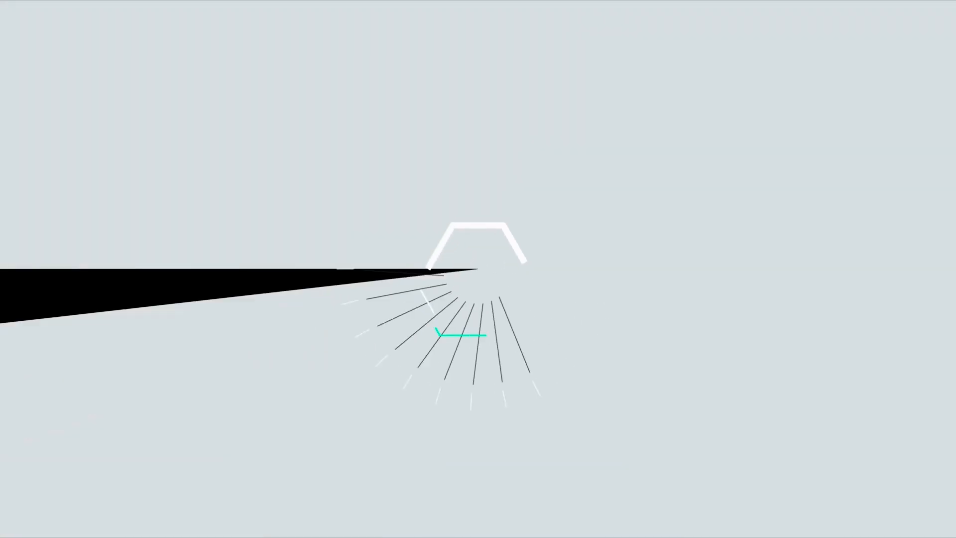